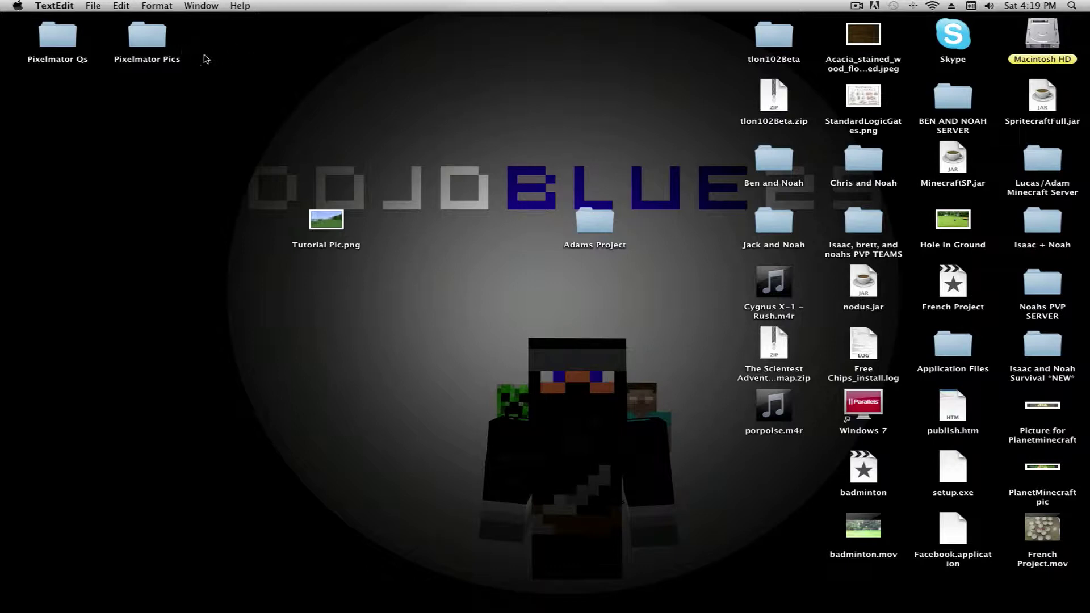
Step: Close Tutorial Pic.png in Preview and reopen it with Pixelmator via Open With
{"action": "double_click", "coordinate": [335, 220]}
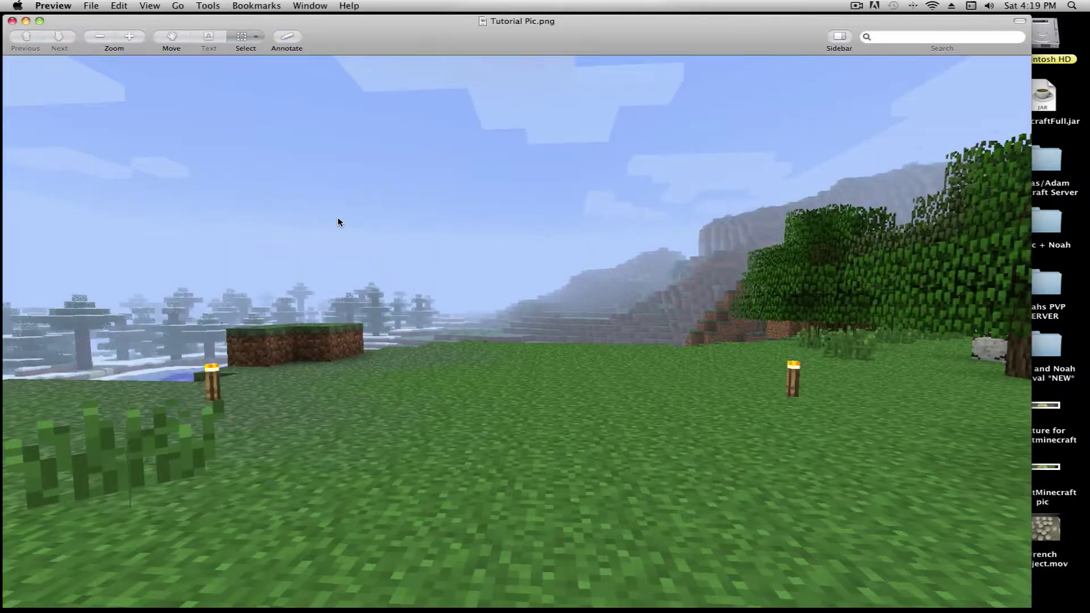
{"action": "left_click", "coordinate": [12, 21]}
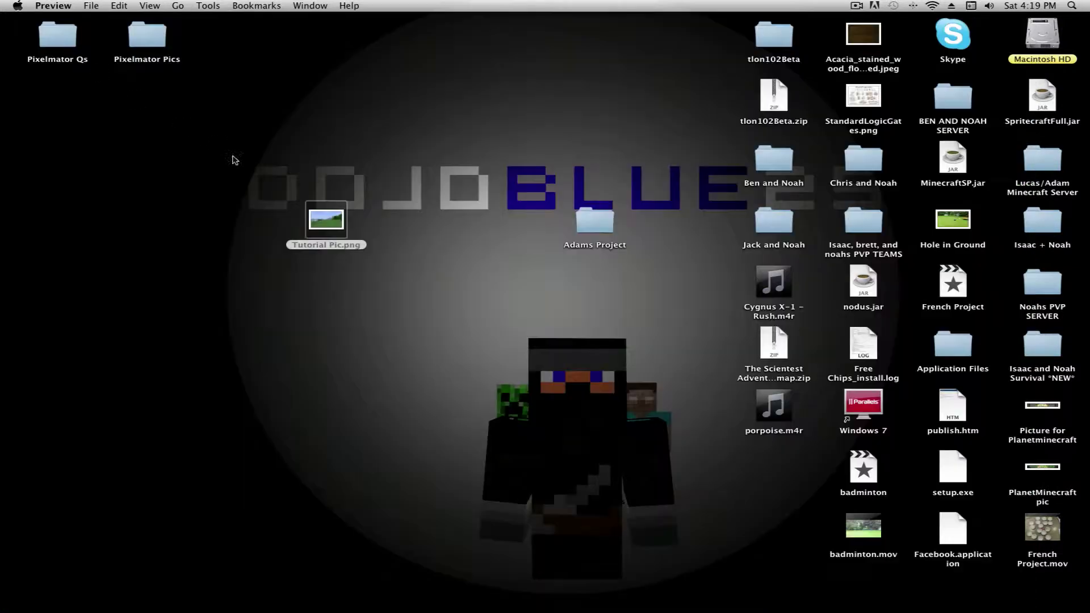
{"action": "right_click", "coordinate": [339, 220]}
{"action": "mouse_move", "coordinate": [461, 239]}
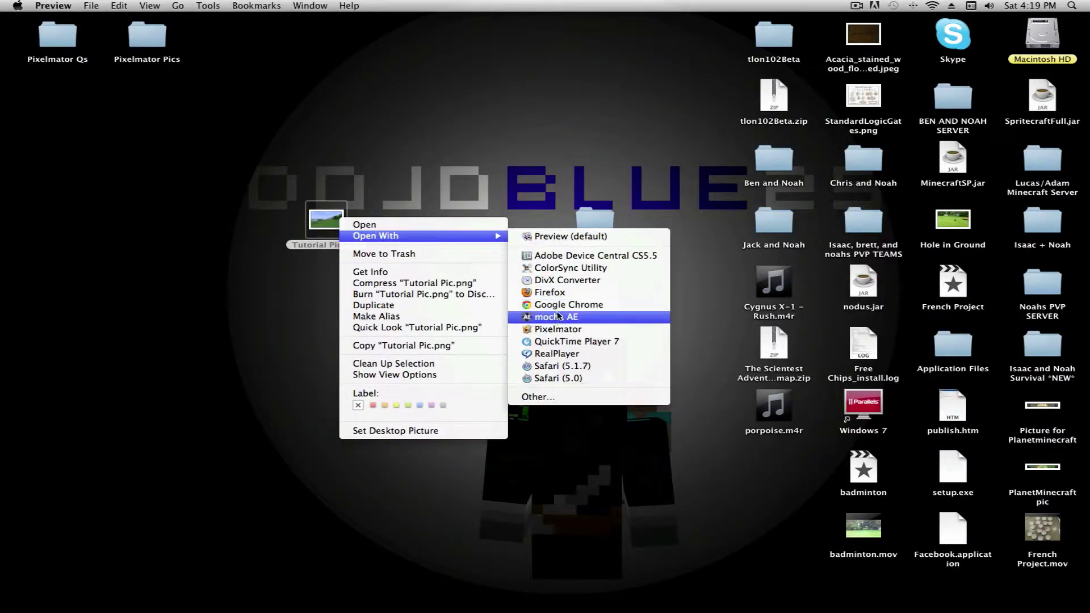
{"action": "left_click", "coordinate": [557, 330]}
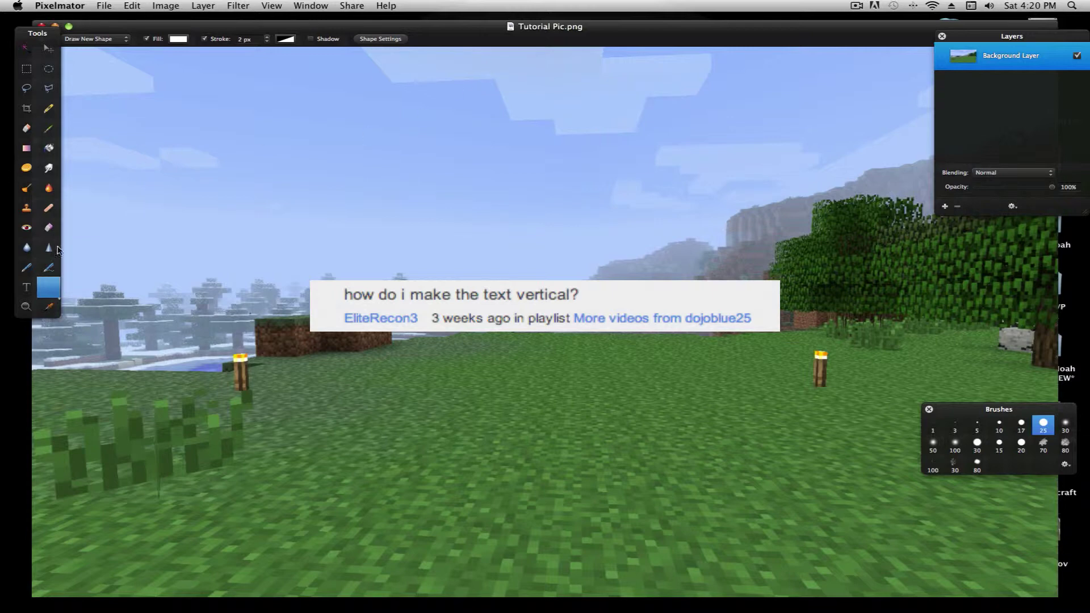
Step: Add white 'HI THERE' text in the middle of the sky and select its layer with the Move tool
{"action": "left_click", "coordinate": [27, 287]}
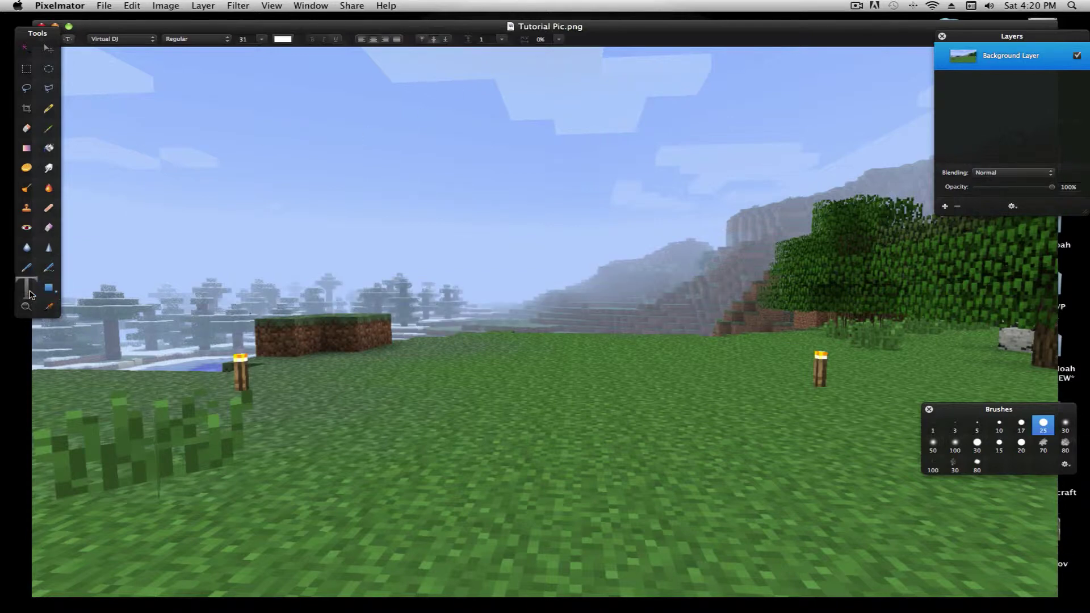
{"action": "left_click", "coordinate": [503, 278]}
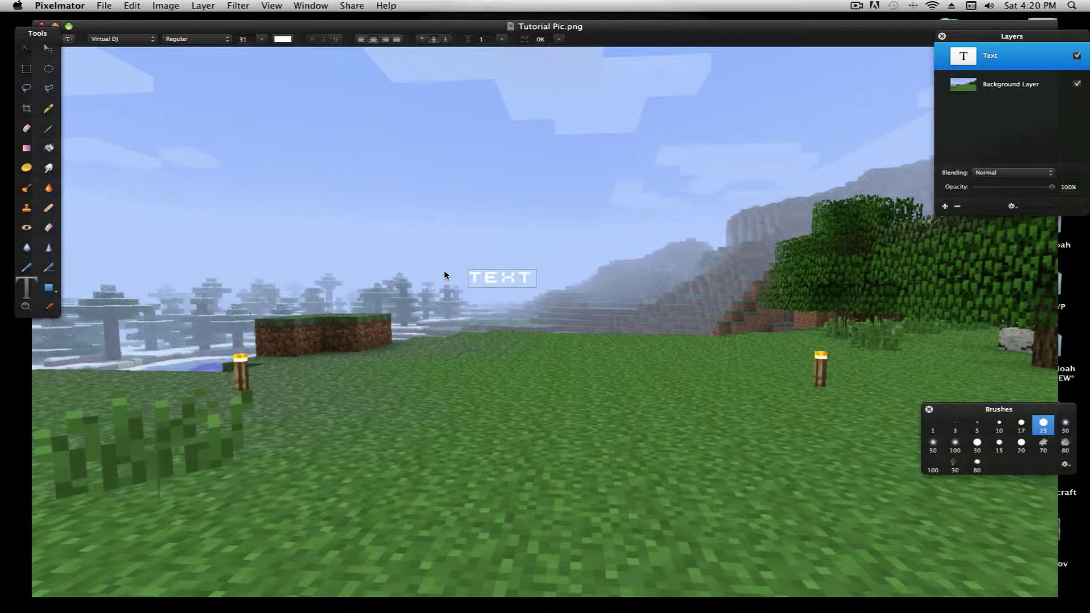
{"action": "type", "text": "HI THERE"}
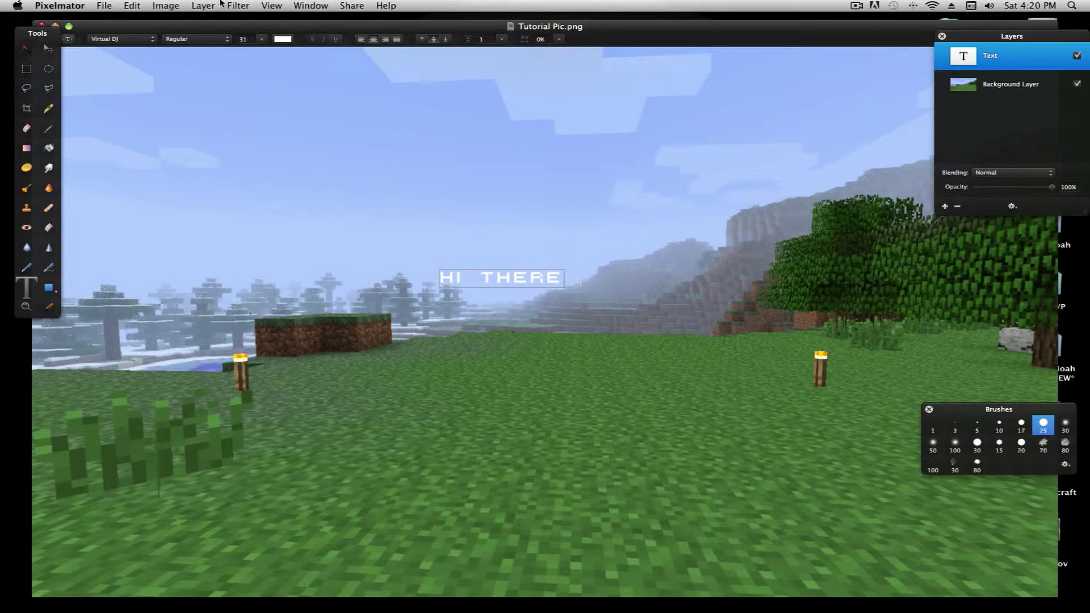
{"action": "key", "text": "Escape"}
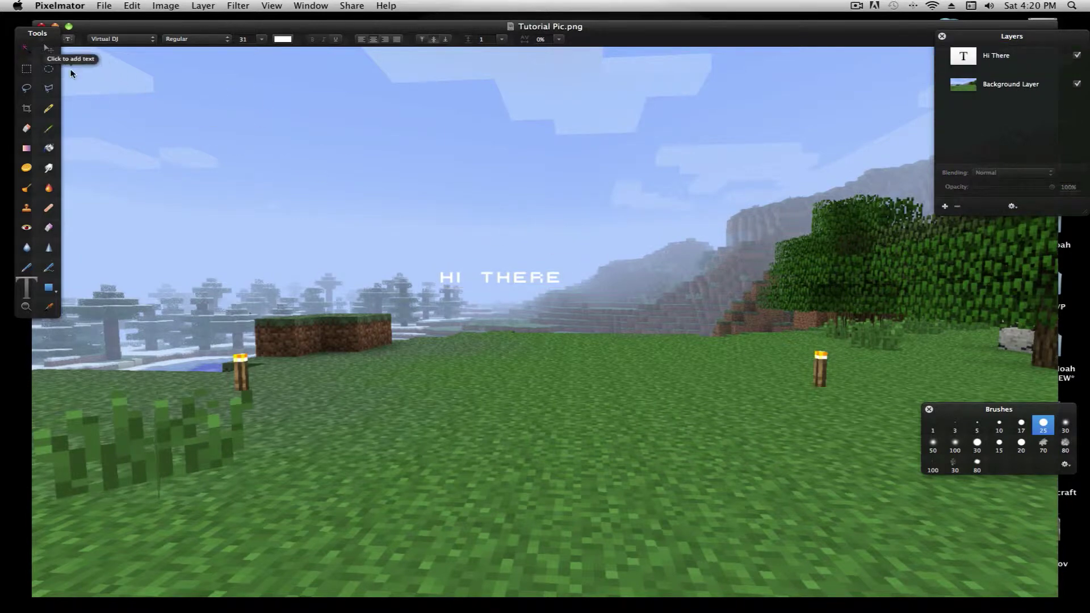
{"action": "left_click", "coordinate": [46, 48]}
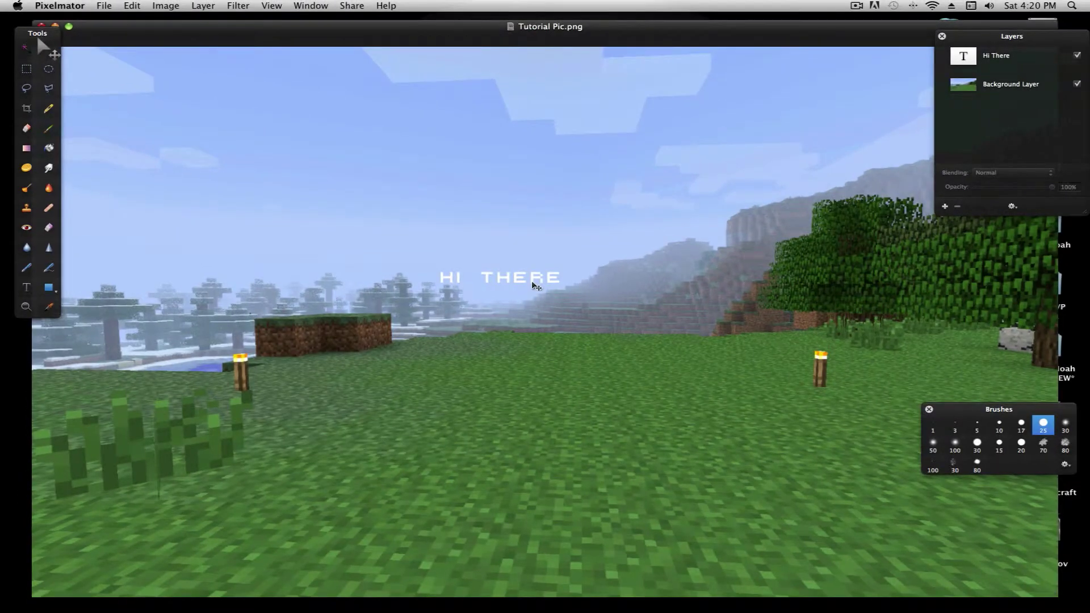
{"action": "left_click", "coordinate": [531, 280]}
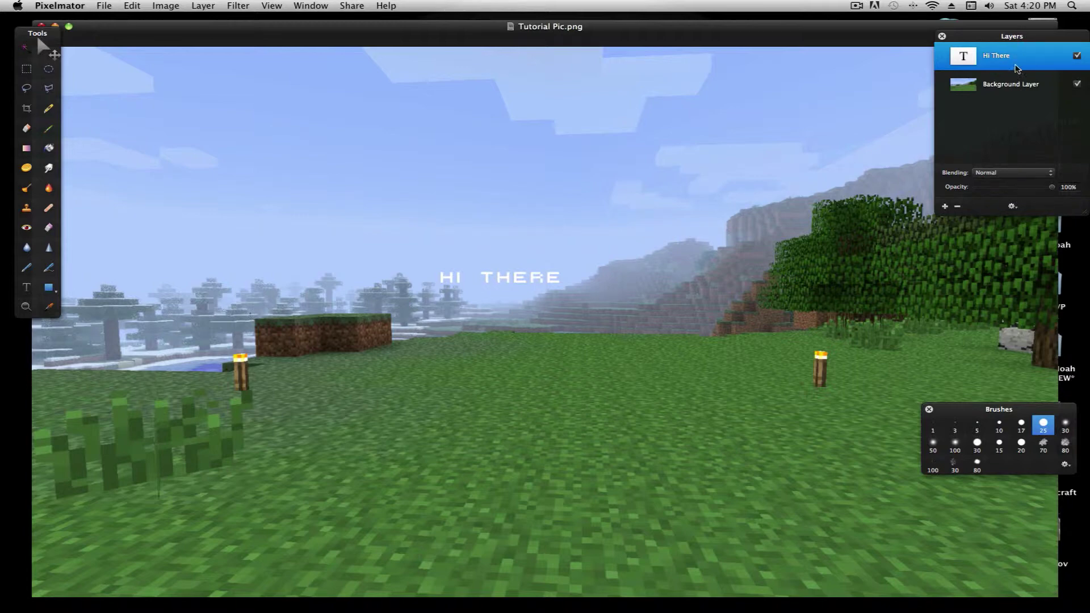
Step: Free-transform the HI THERE text to a 359.0° rotation, shifting it slightly up and right
{"action": "left_click", "coordinate": [237, 6]}
{"action": "mouse_move", "coordinate": [127, 4]}
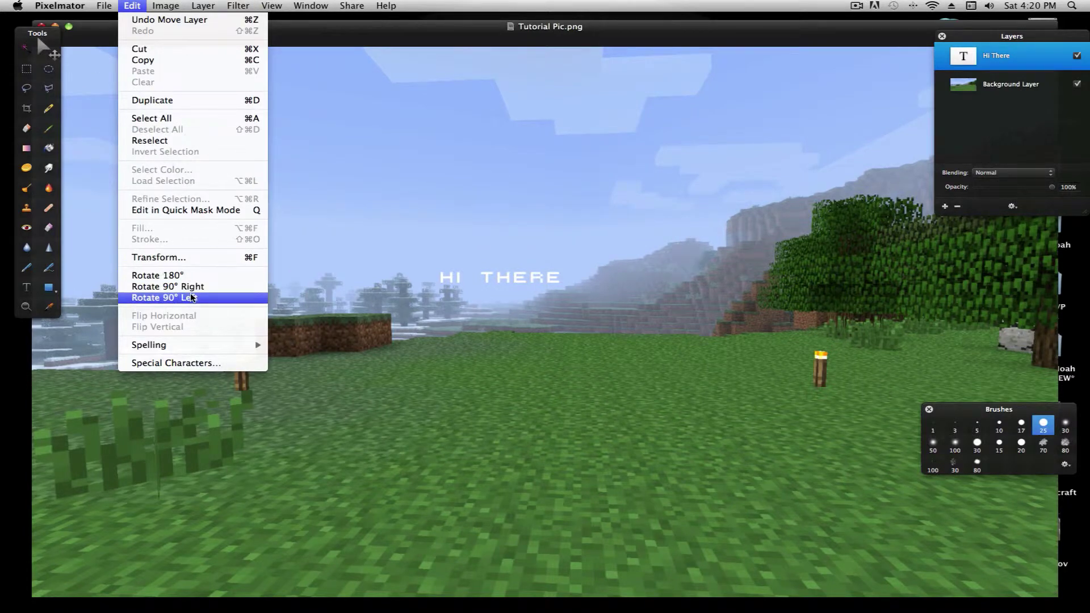
{"action": "left_click", "coordinate": [201, 258]}
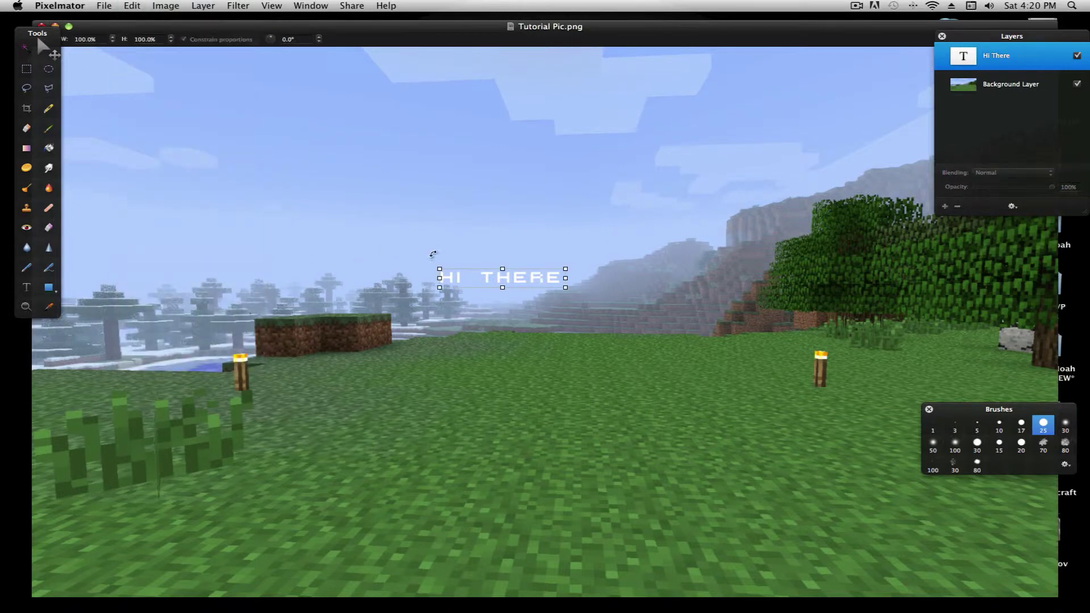
{"action": "mouse_move", "coordinate": [617, 236]}
{"action": "left_mouse_down"}
{"action": "mouse_move", "coordinate": [564, 188]}
{"action": "mouse_move", "coordinate": [445, 163]}
{"action": "mouse_move", "coordinate": [301, 195]}
{"action": "mouse_move", "coordinate": [286, 381]}
{"action": "mouse_move", "coordinate": [630, 329]}
{"action": "mouse_move", "coordinate": [636, 220]}
{"action": "mouse_move", "coordinate": [624, 236]}
{"action": "left_mouse_up"}
{"action": "left_click_drag", "start_coordinate": [492, 277], "coordinate": [510, 256]}
{"action": "left_click_drag", "start_coordinate": [681, 235], "coordinate": [582, 63]}
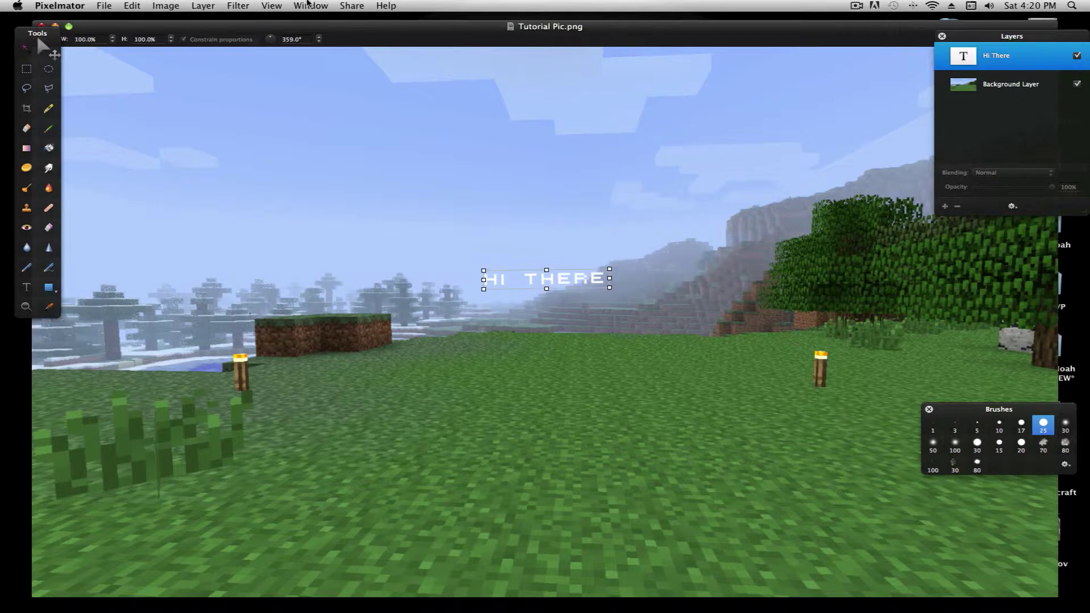
Step: Close the Layers and Brushes panels
{"action": "left_click", "coordinate": [271, 6]}
{"action": "mouse_move", "coordinate": [238, 3]}
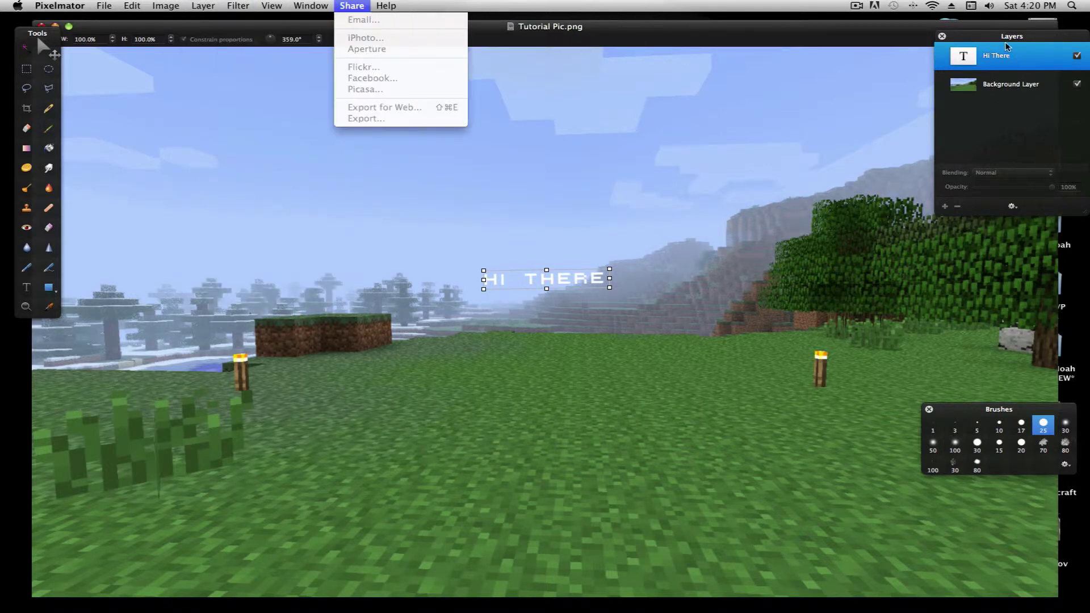
{"action": "left_click", "coordinate": [959, 39]}
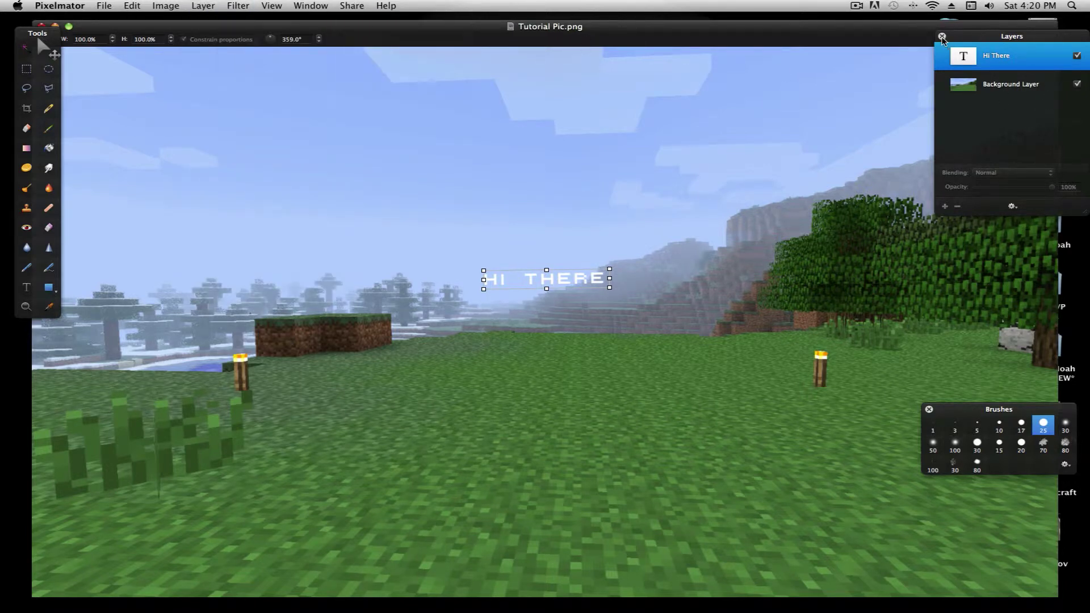
{"action": "left_click", "coordinate": [942, 37]}
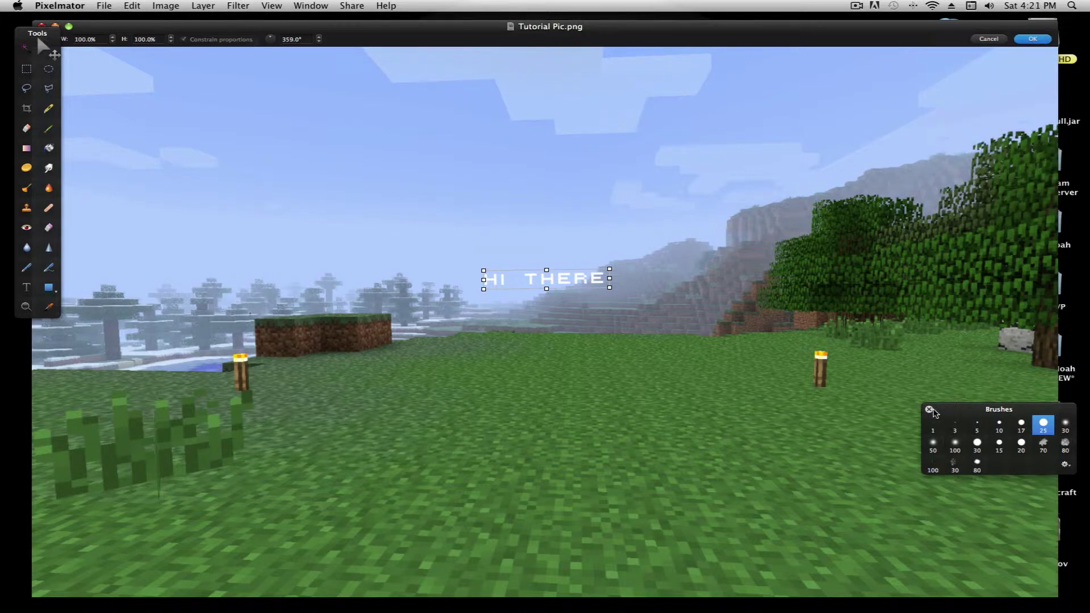
{"action": "left_click", "coordinate": [929, 409]}
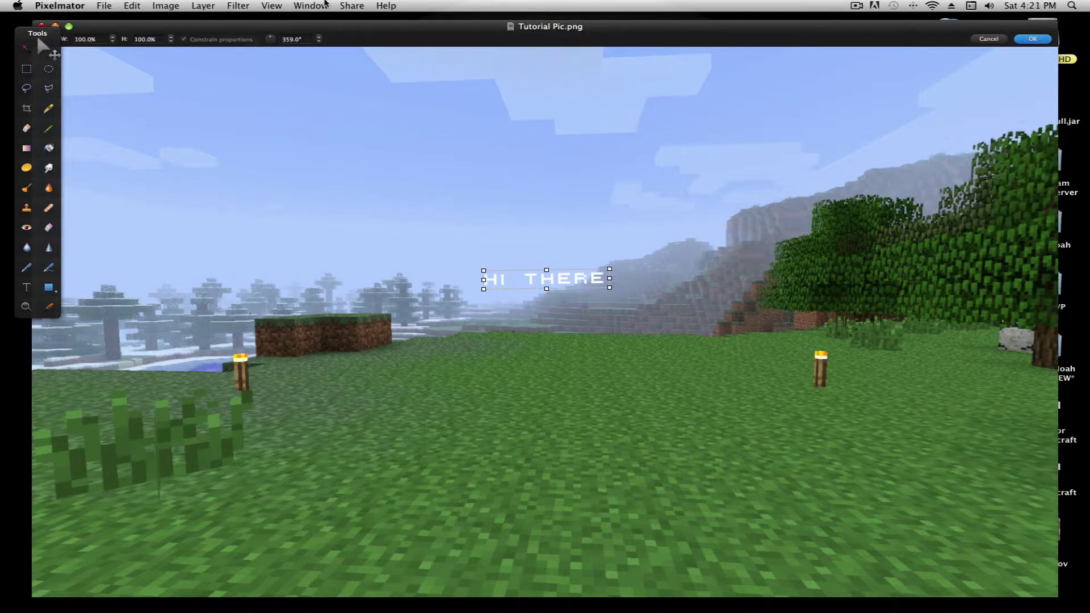
Step: Show the Colors panel and bring the Layers panel back
{"action": "left_click", "coordinate": [321, 3]}
{"action": "mouse_move", "coordinate": [282, 3]}
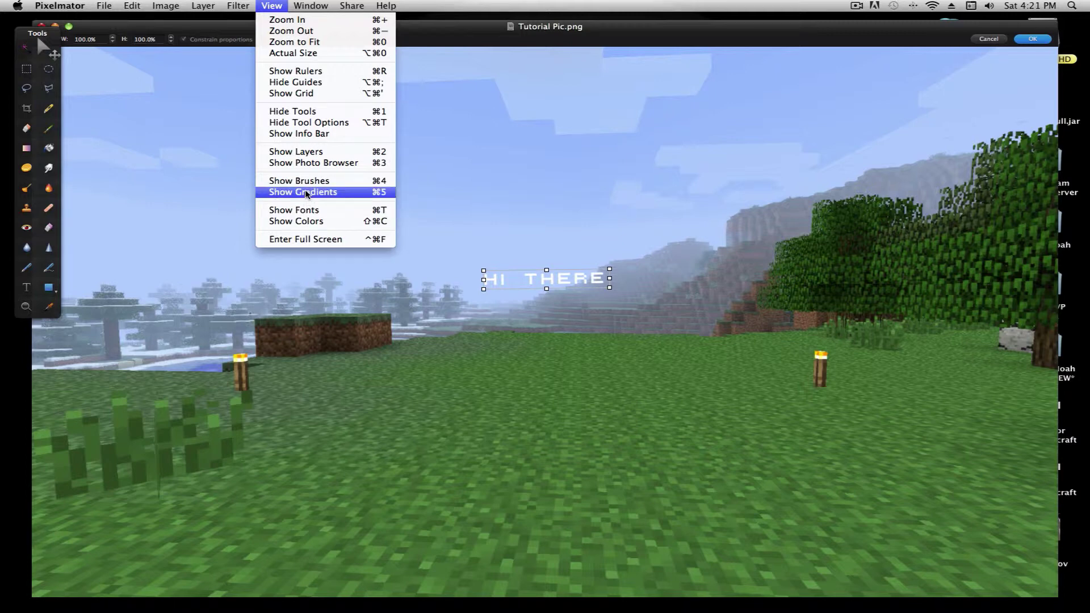
{"action": "left_click", "coordinate": [316, 222]}
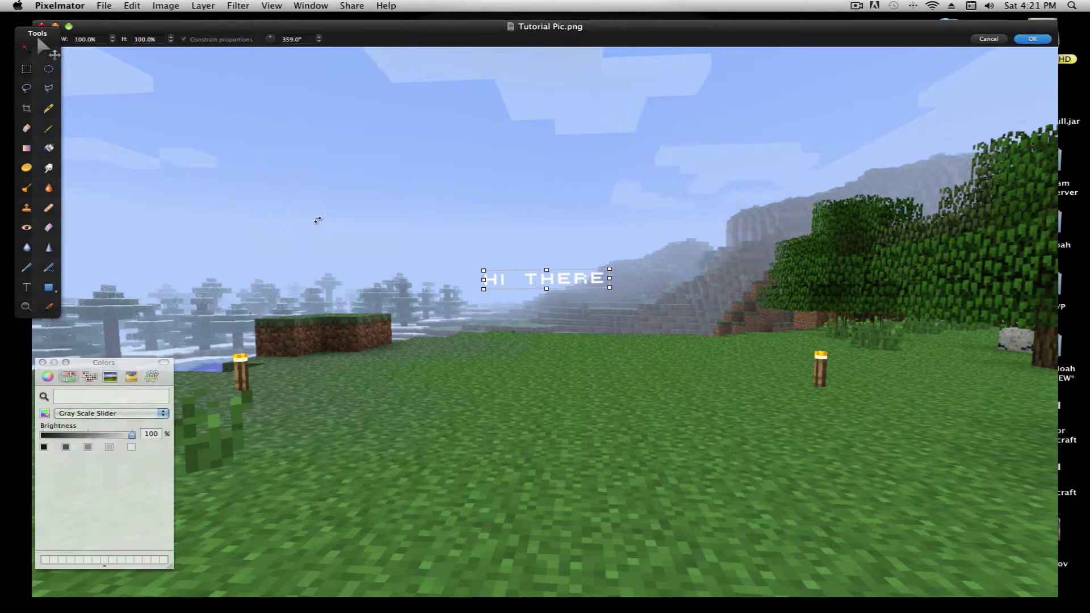
{"action": "left_click", "coordinate": [278, 4]}
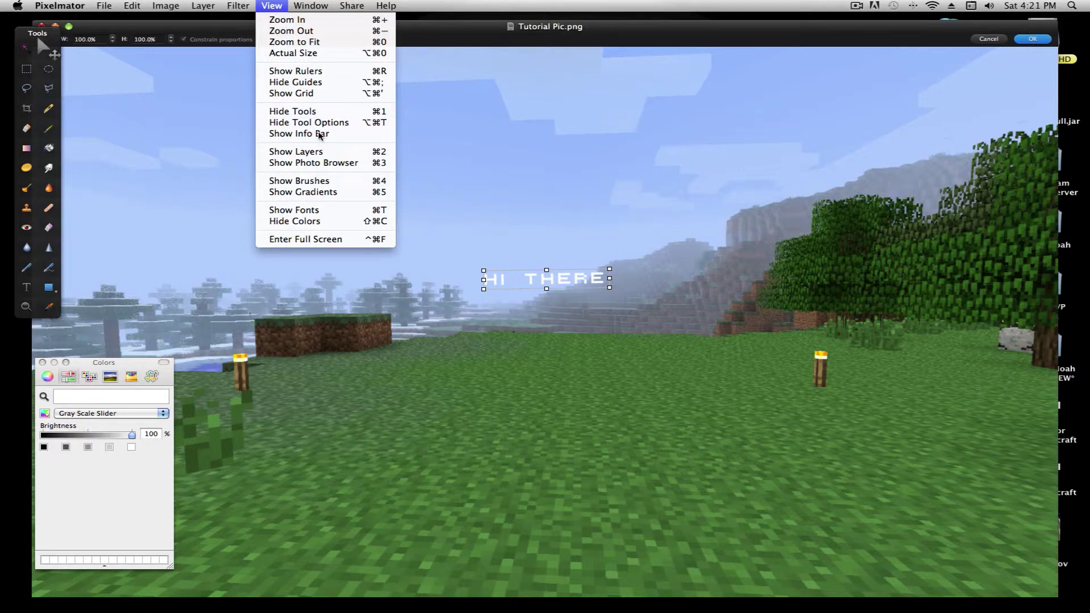
{"action": "left_click", "coordinate": [324, 156]}
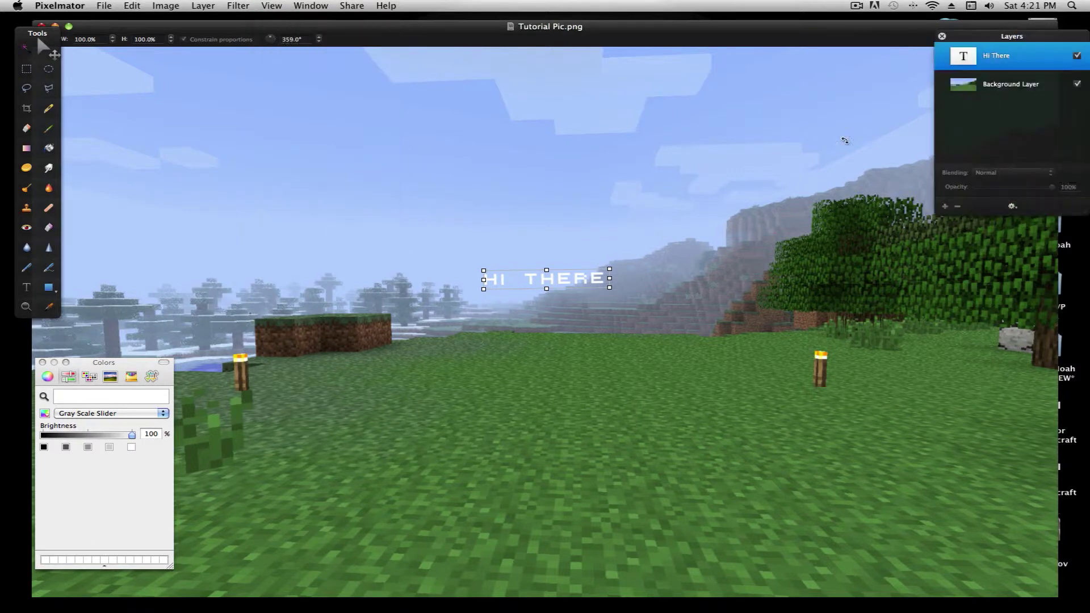
Step: Drag the Pixelmator window down and select TEST.png in the Finder screenshots folder
{"action": "left_click", "coordinate": [240, 6]}
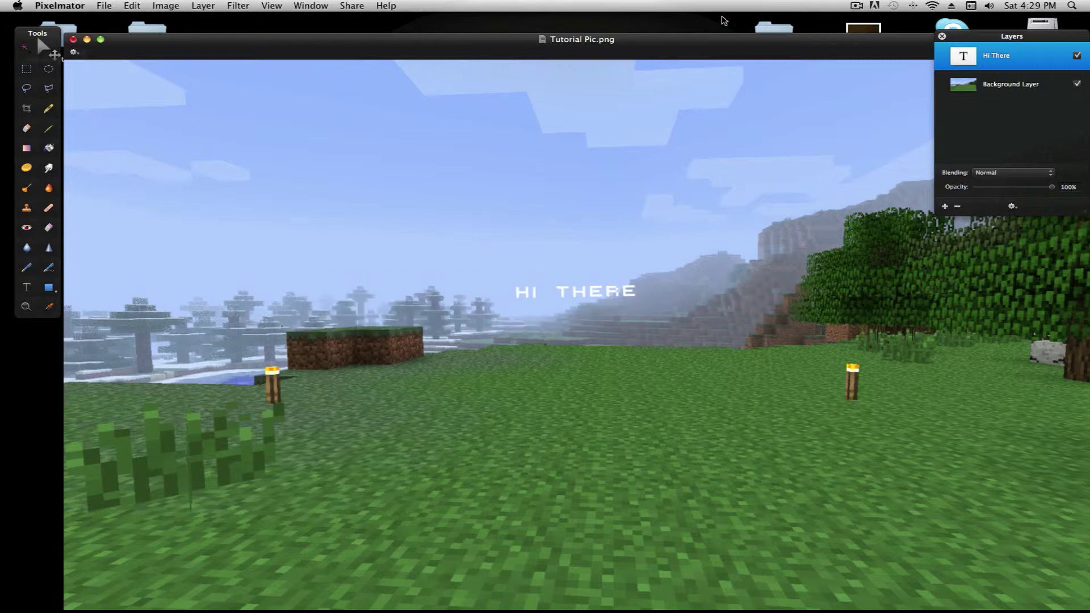
{"action": "left_click_drag", "start_coordinate": [714, 49], "coordinate": [729, 234]}
{"action": "left_click", "coordinate": [741, 117]}
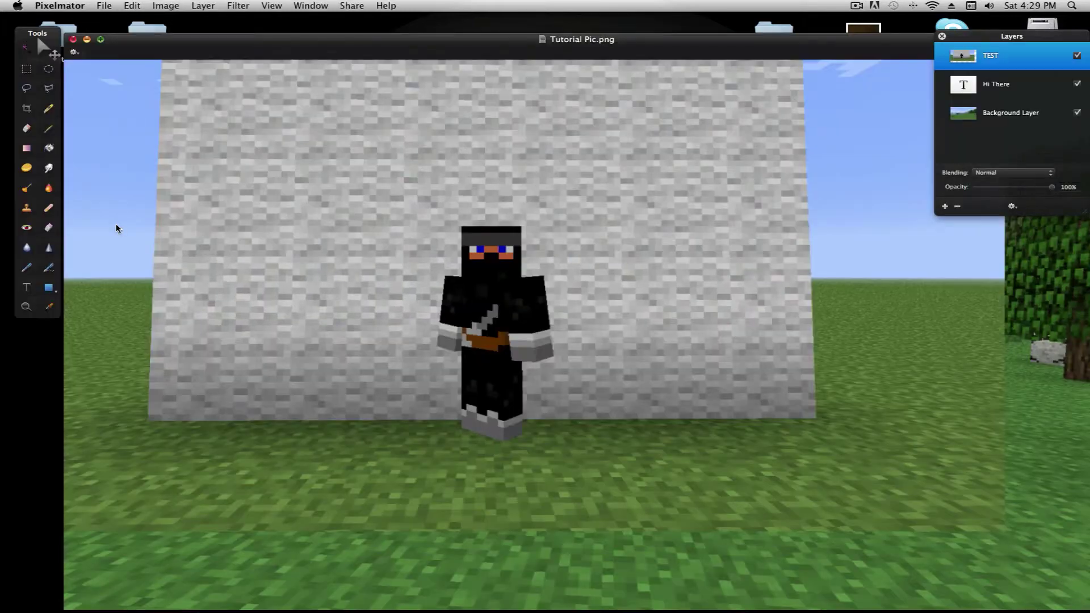
Step: Restore the image window to full screen and shift the TEST ninja layer right and down
{"action": "left_click", "coordinate": [115, 224]}
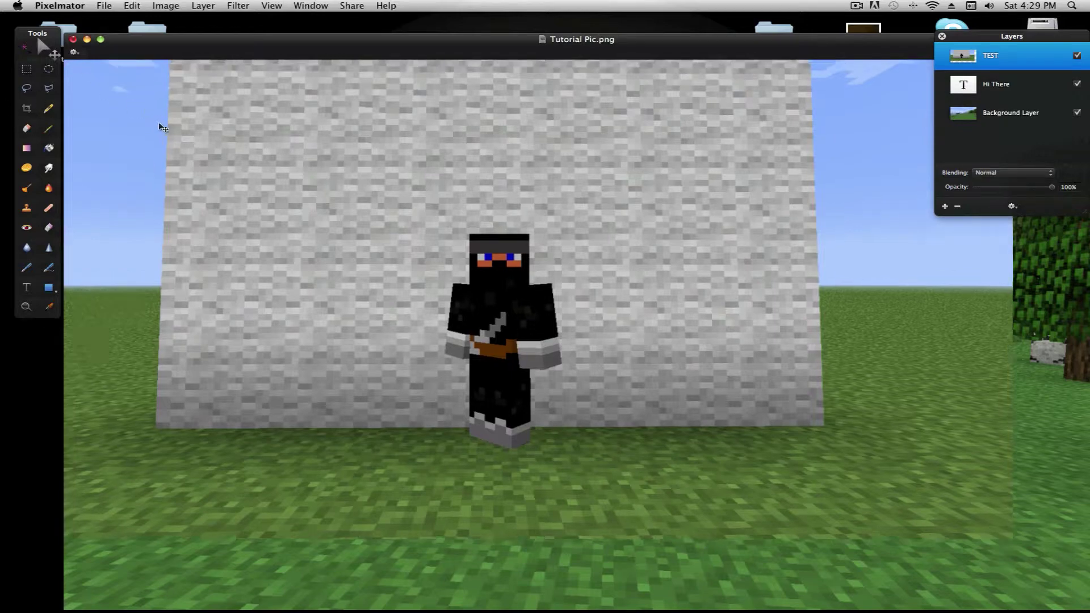
{"action": "left_click_drag", "start_coordinate": [231, 191], "coordinate": [260, 167]}
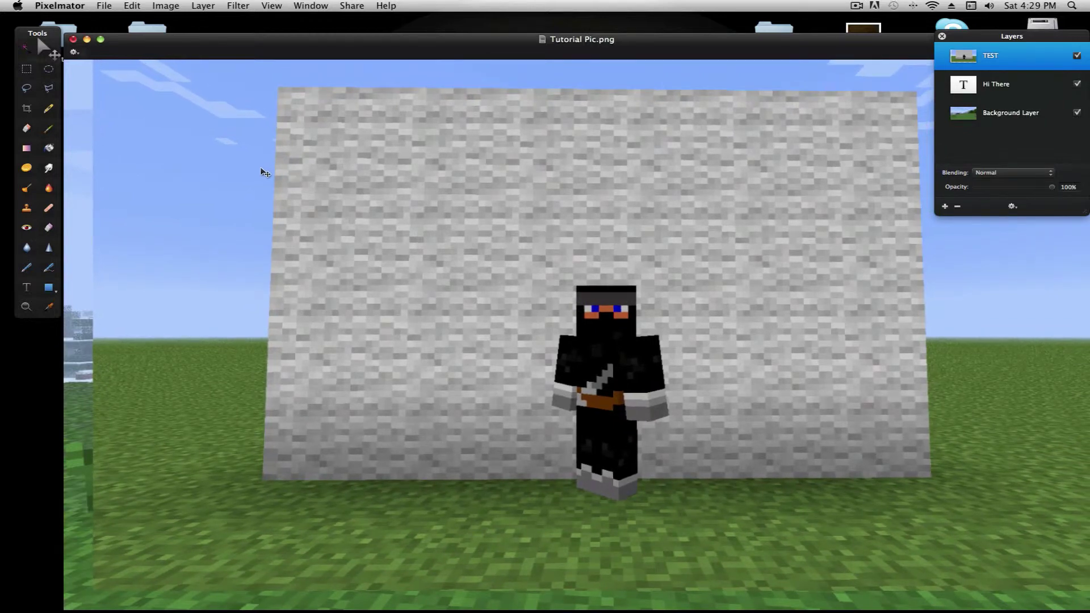
{"action": "left_click", "coordinate": [49, 91]}
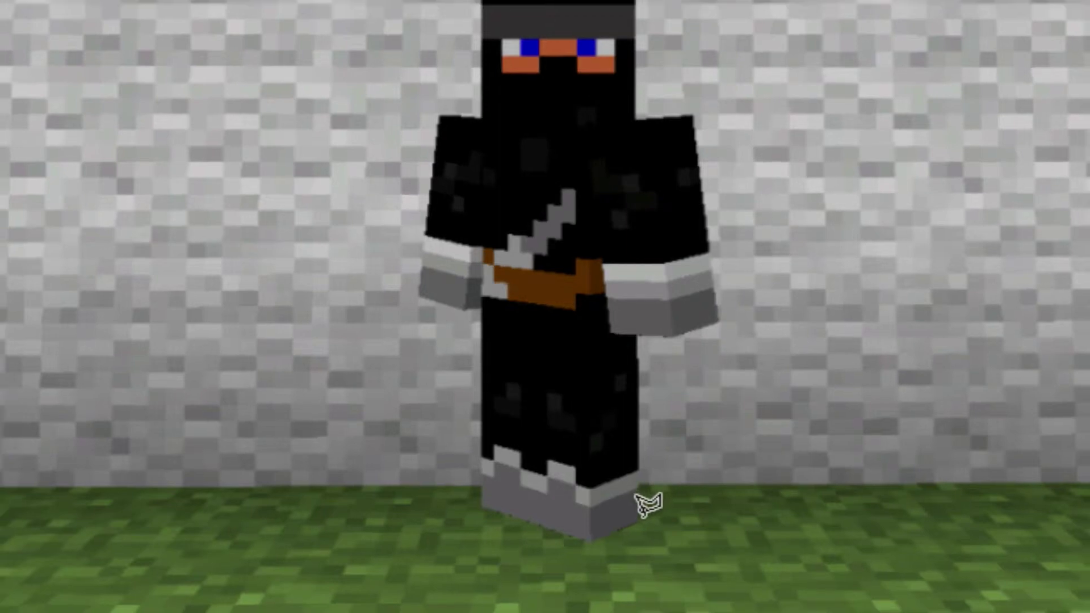
Step: Add the last corners at the ninja's foot and close the polygon selection
{"action": "left_click", "coordinate": [638, 522]}
{"action": "left_click", "coordinate": [593, 539]}
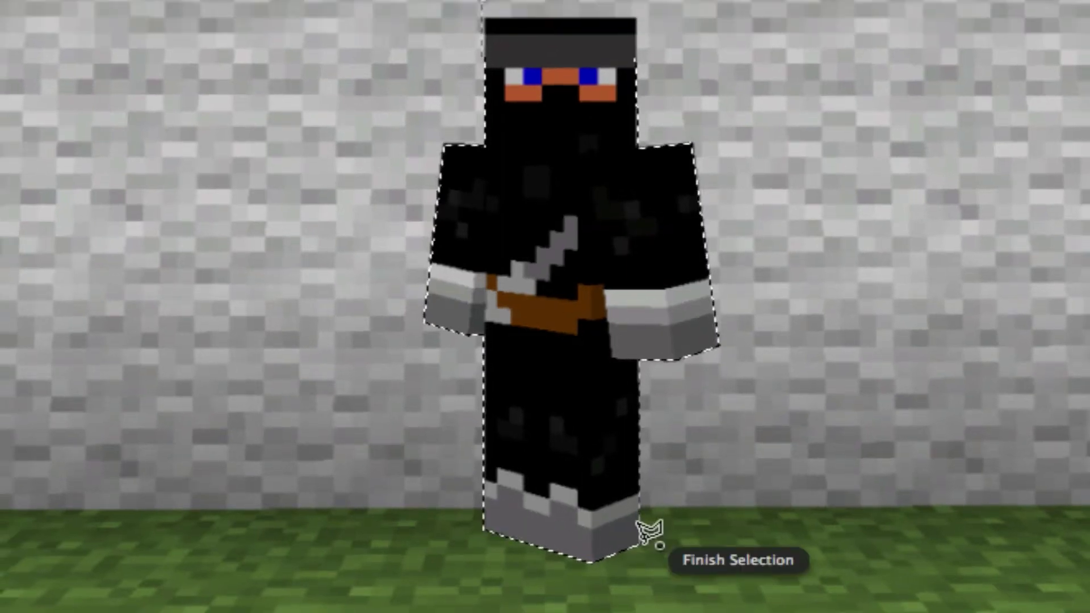
{"action": "left_click", "coordinate": [639, 519]}
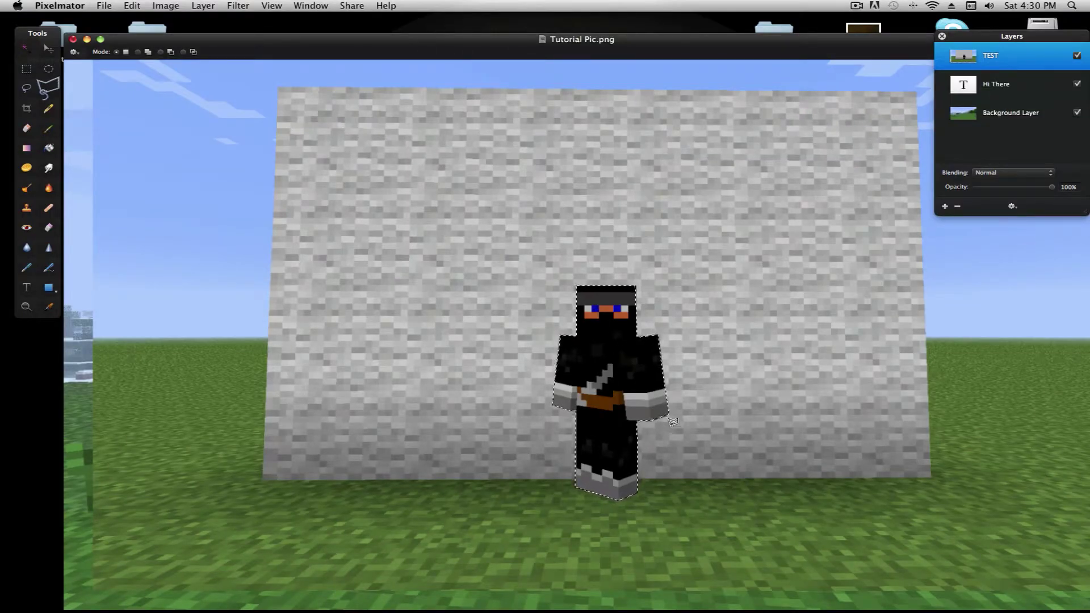
Step: Copy the selected ninja, paste it onto a new layer shifted up-right, and hide the TEST layer
{"action": "left_click", "coordinate": [132, 6]}
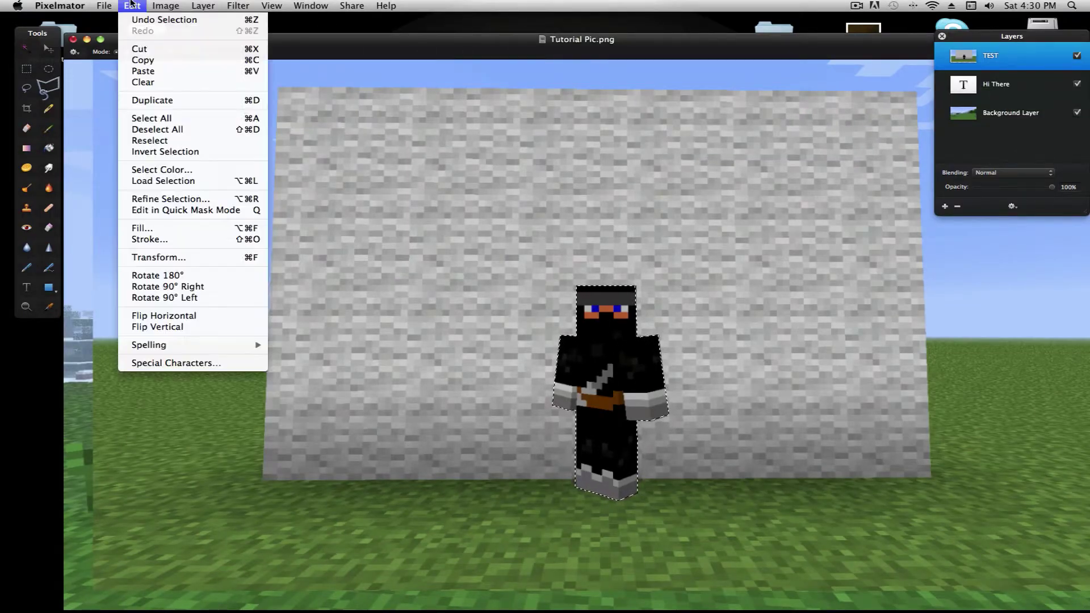
{"action": "left_click", "coordinate": [155, 60]}
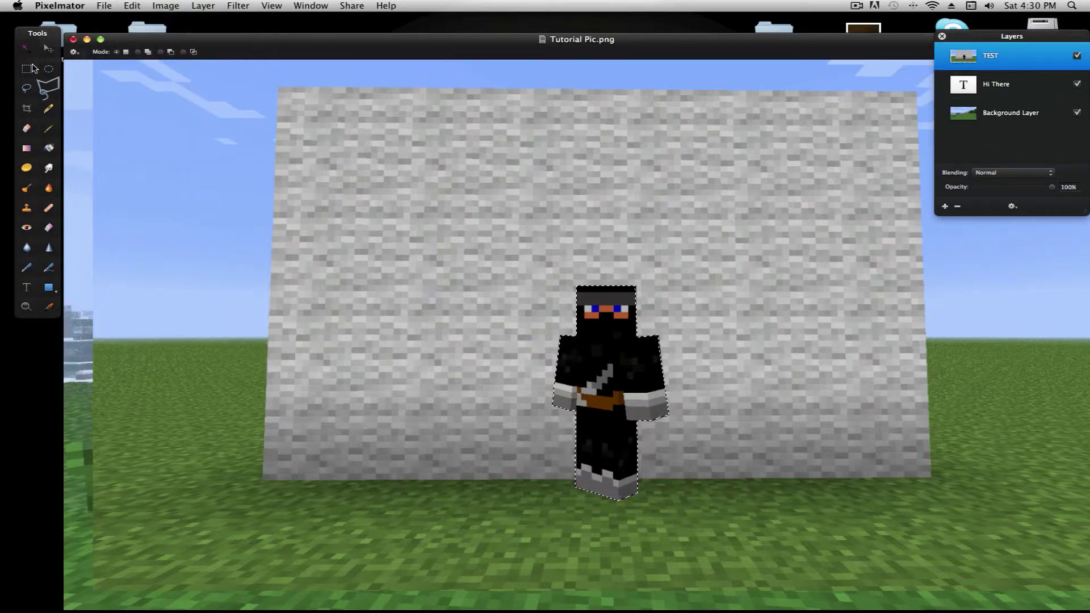
{"action": "left_click", "coordinate": [41, 48]}
{"action": "key", "text": "super+v"}
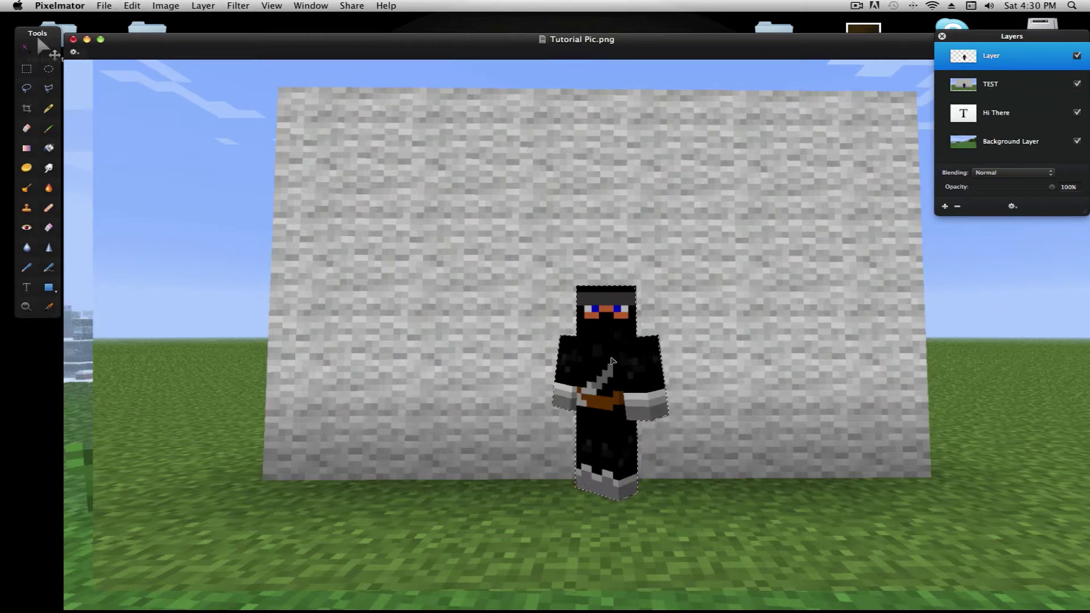
{"action": "left_click_drag", "start_coordinate": [614, 360], "coordinate": [762, 234]}
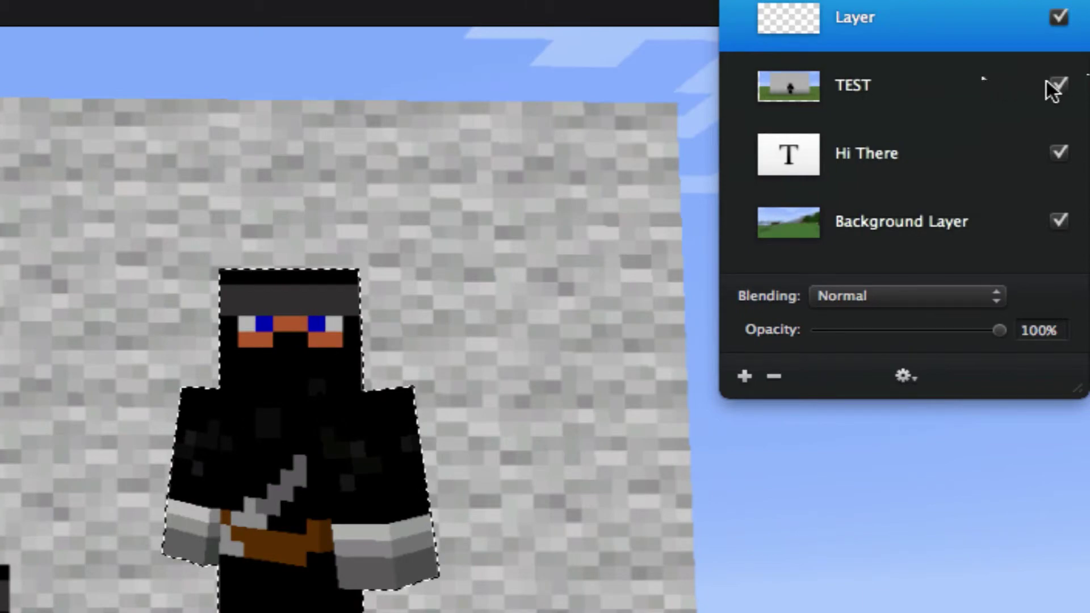
{"action": "left_click", "coordinate": [1050, 86]}
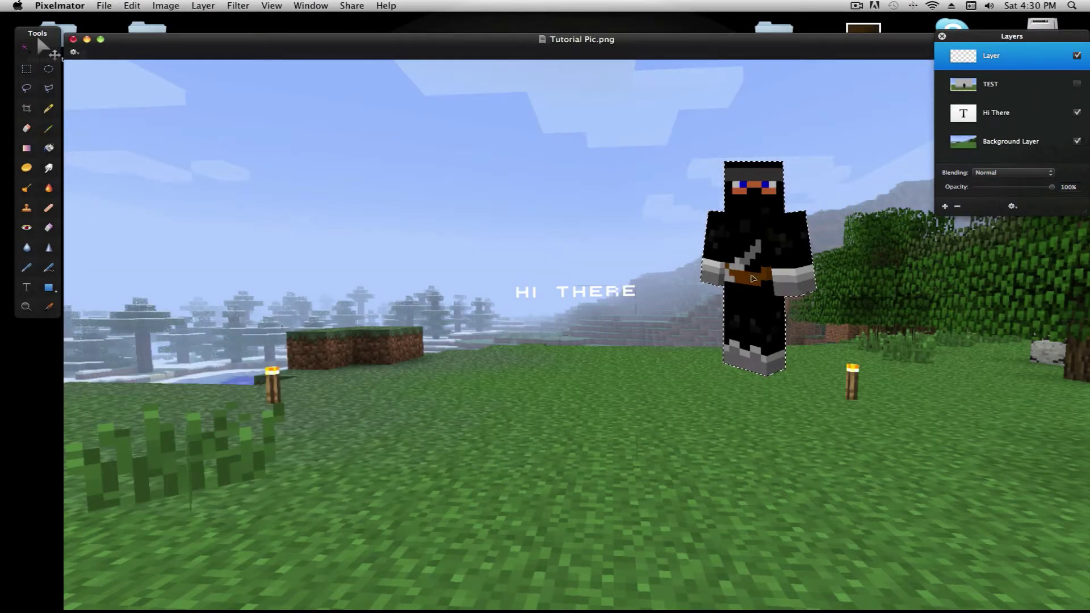
Step: Undo an accidental Background Layer shift, then move the ninja copy down-left beside HI THERE
{"action": "left_click", "coordinate": [1011, 142]}
{"action": "left_click_drag", "start_coordinate": [753, 269], "coordinate": [749, 277]}
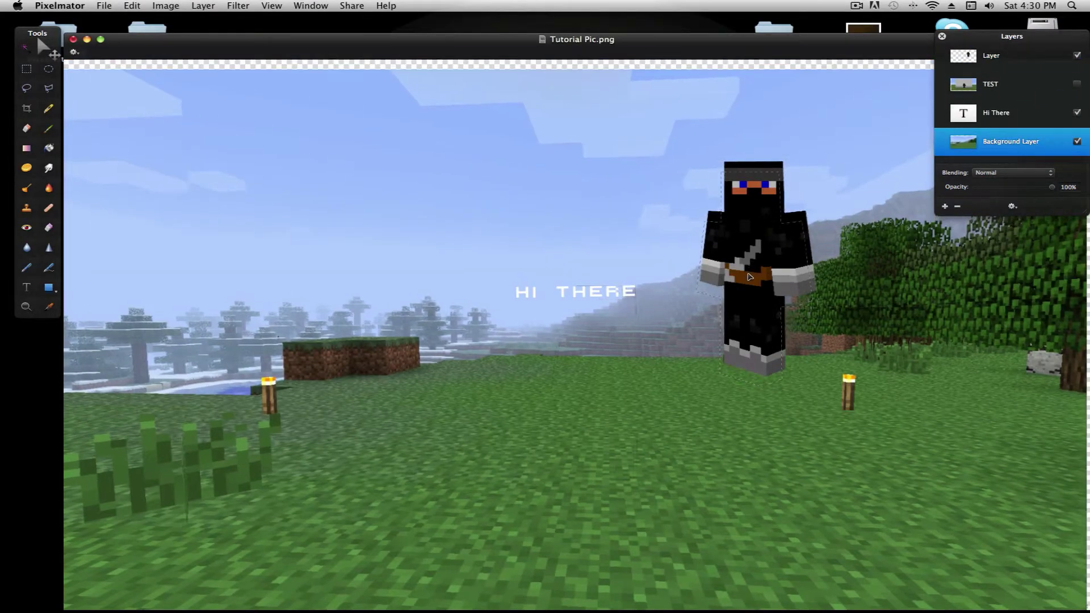
{"action": "key", "text": "super+z"}
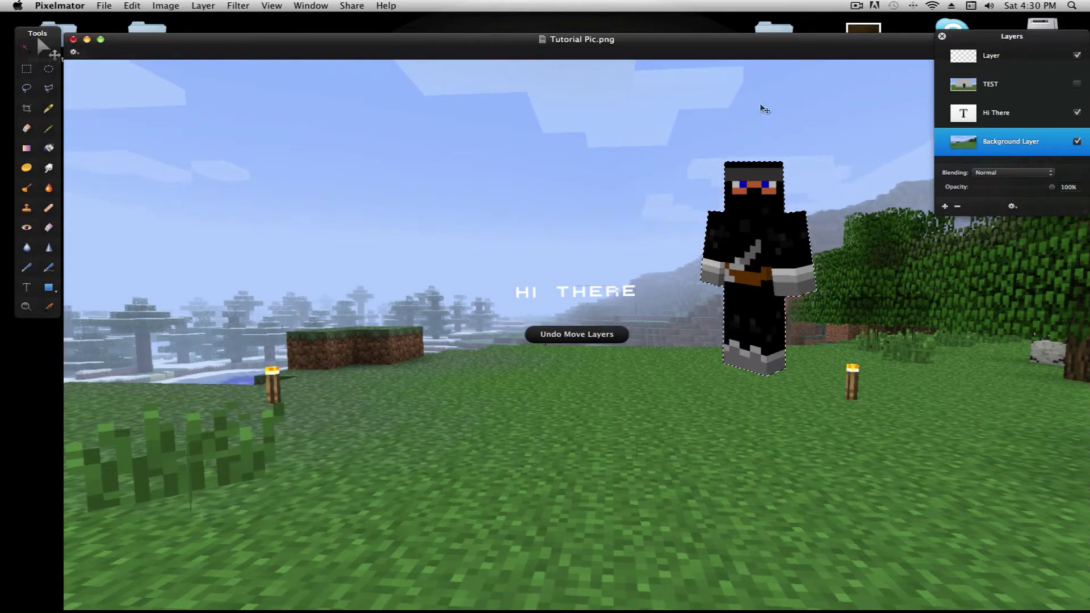
{"action": "key", "text": "alt+bracketright"}
{"action": "key", "text": "alt+bracketright"}
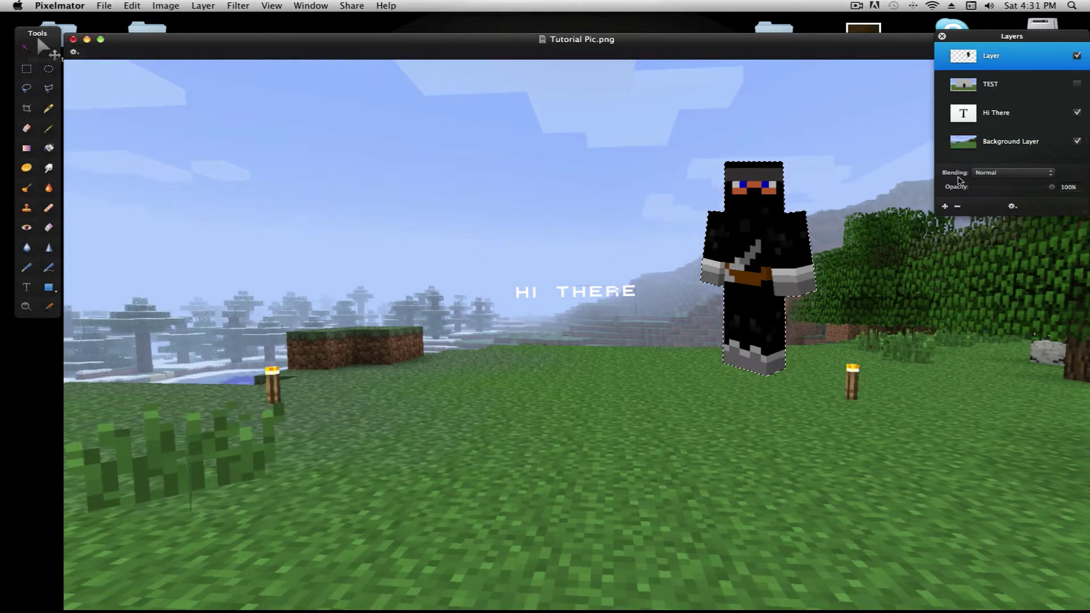
{"action": "left_click_drag", "start_coordinate": [744, 255], "coordinate": [725, 310]}
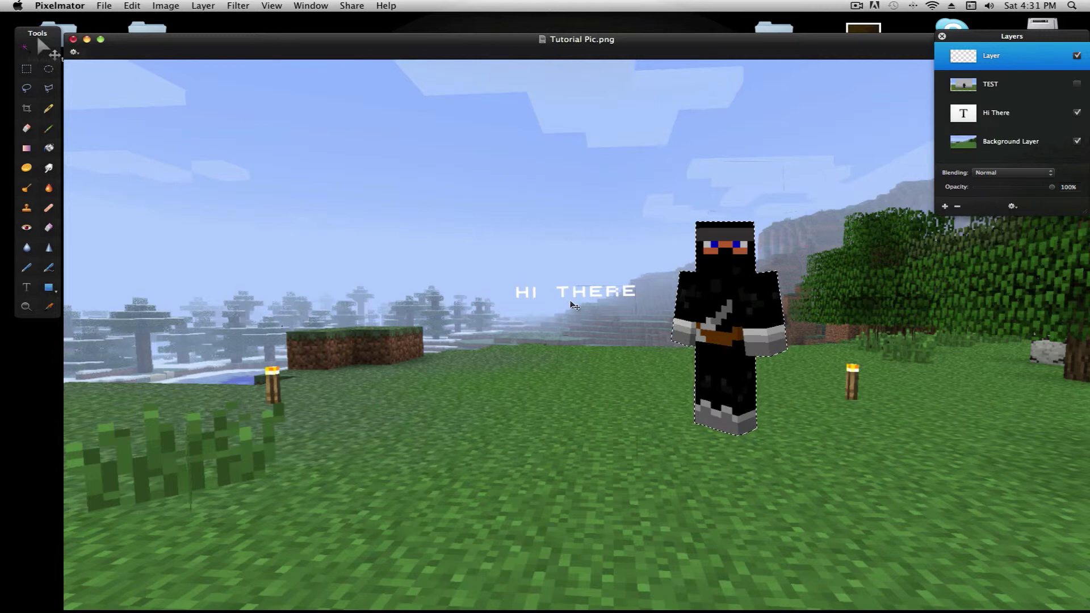
Step: Create a new text box in the sky and replace its placeholder with BLOCKY
{"action": "left_click", "coordinate": [589, 301]}
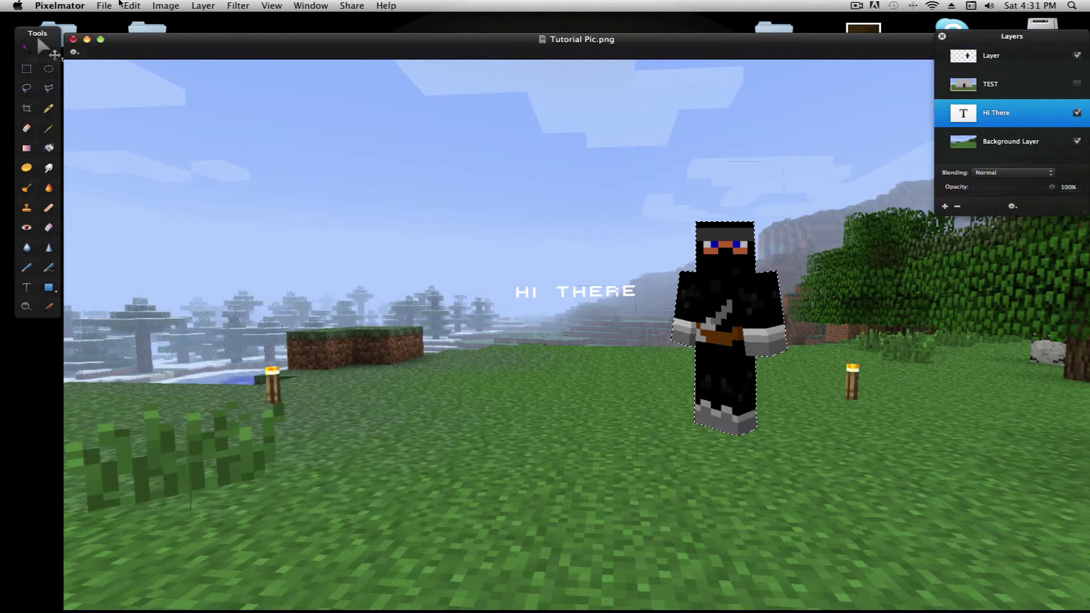
{"action": "left_click", "coordinate": [27, 287]}
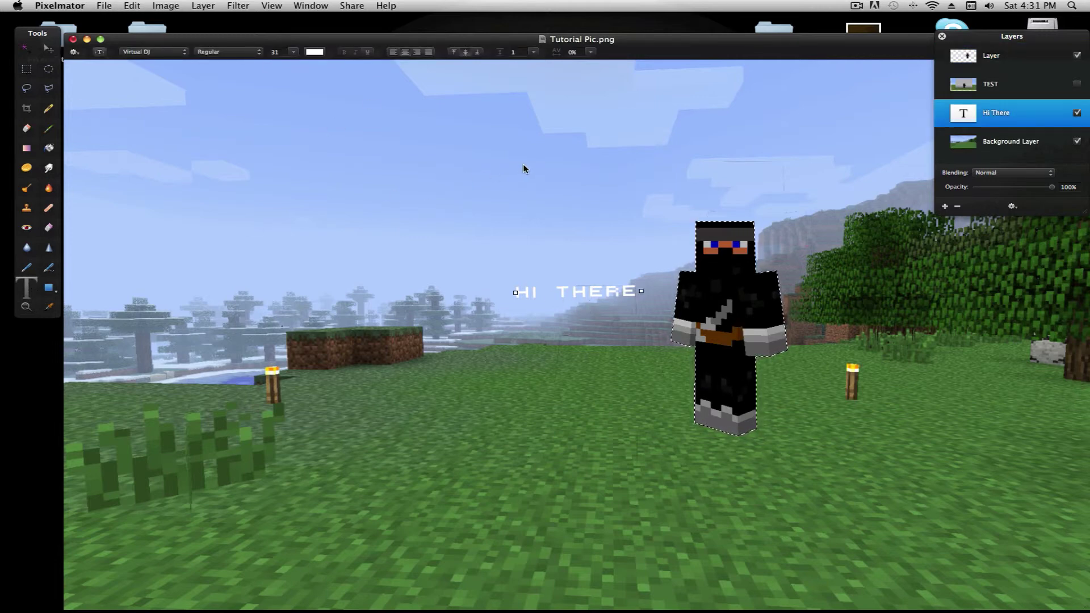
{"action": "left_click", "coordinate": [500, 149]}
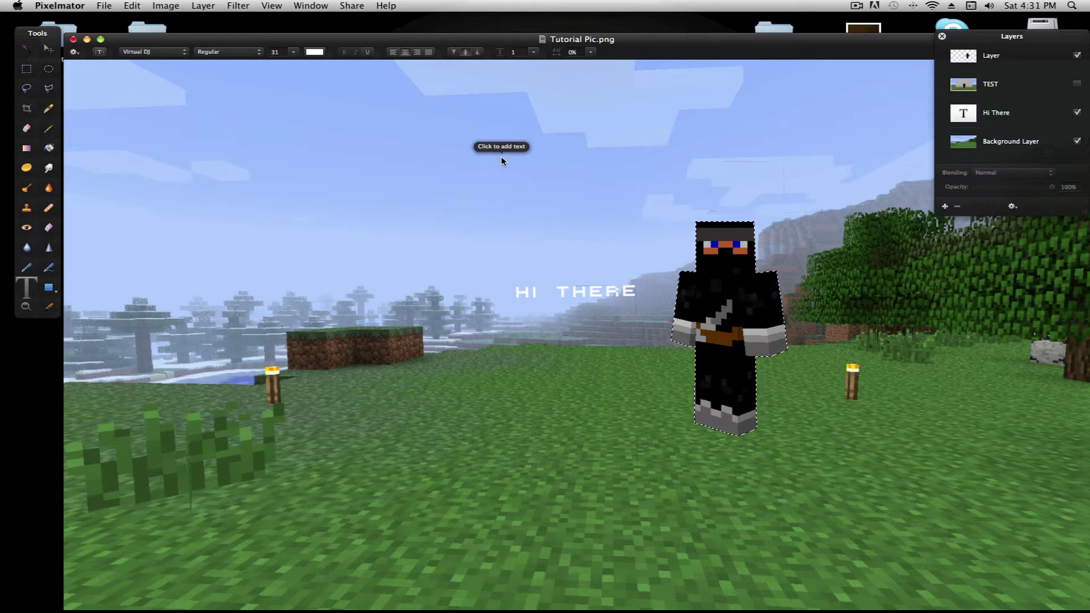
{"action": "left_click", "coordinate": [504, 163]}
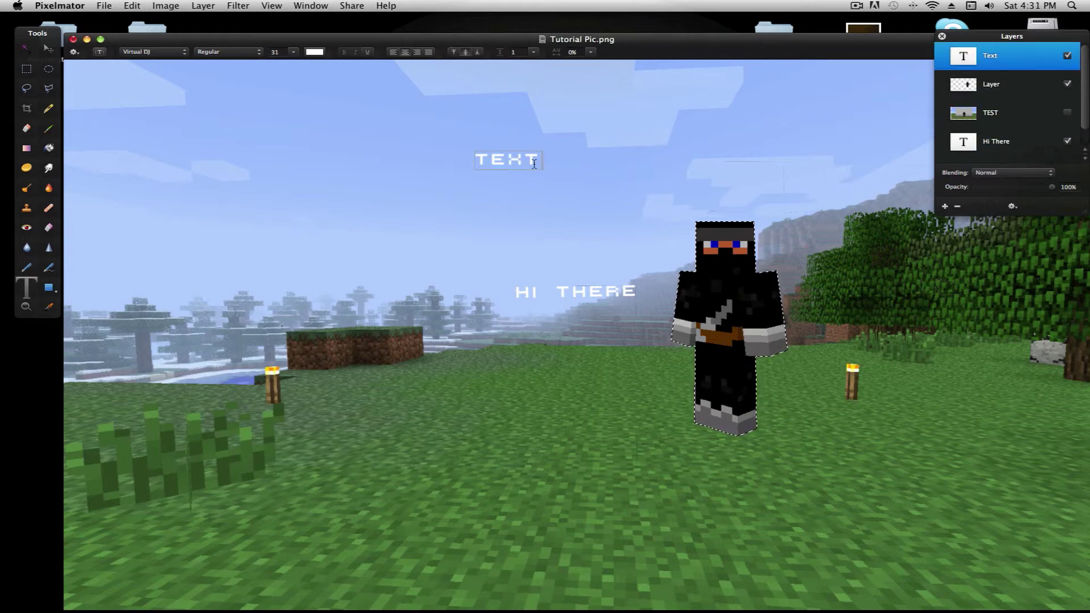
{"action": "left_click_drag", "start_coordinate": [533, 164], "coordinate": [469, 158]}
{"action": "type", "text": "BLOCKY"}
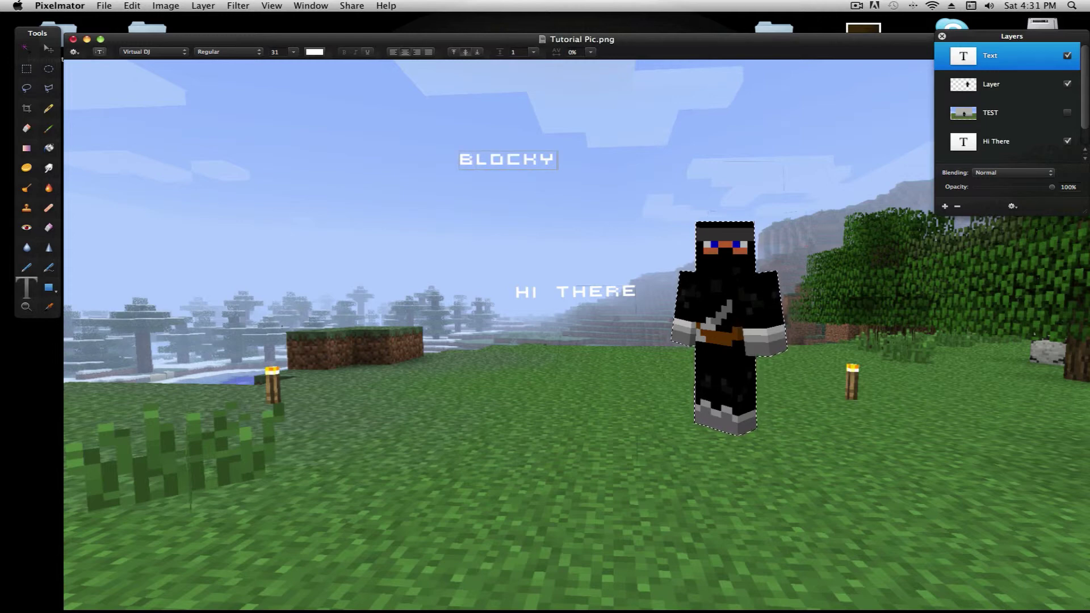
Step: Select the BLOCKY text and confirm its font is Virtual DJ
{"action": "left_click_drag", "start_coordinate": [553, 164], "coordinate": [459, 161]}
{"action": "left_click", "coordinate": [161, 51]}
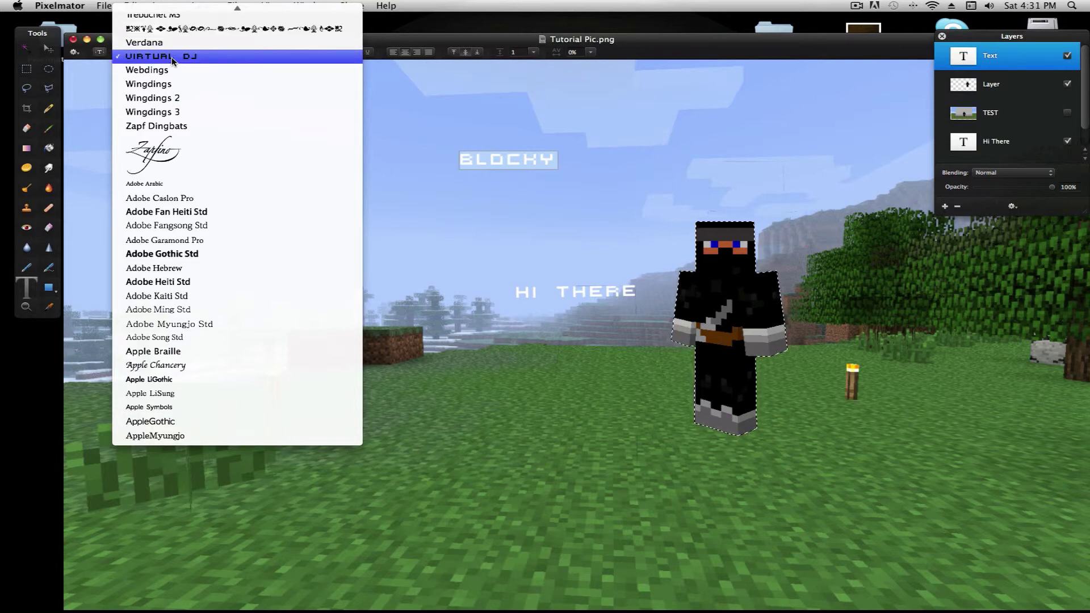
{"action": "mouse_move", "coordinate": [189, 3]}
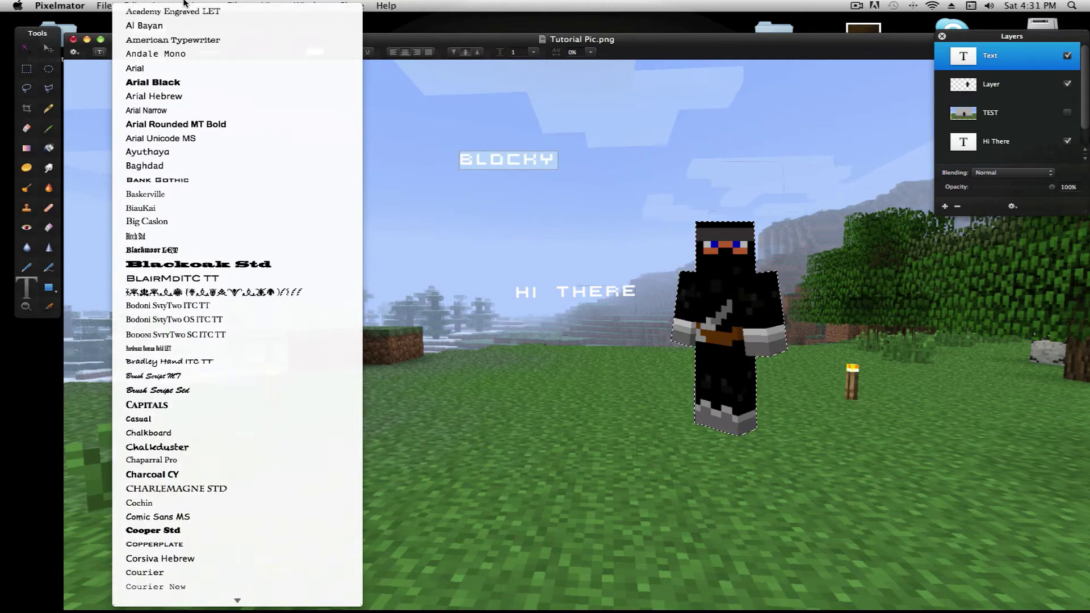
{"action": "mouse_move", "coordinate": [223, 610]}
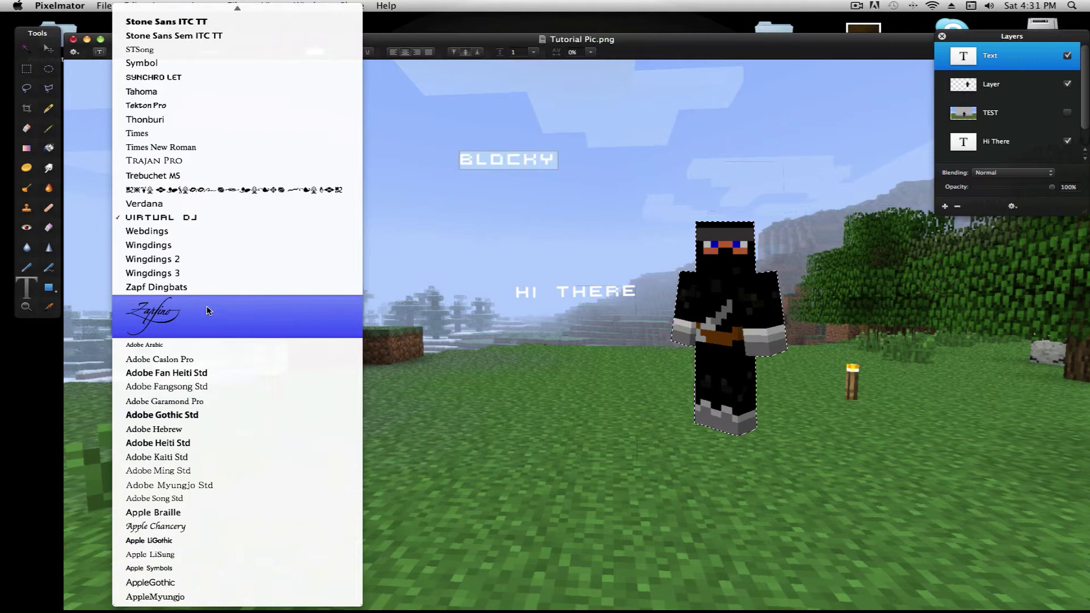
{"action": "left_click", "coordinate": [216, 223]}
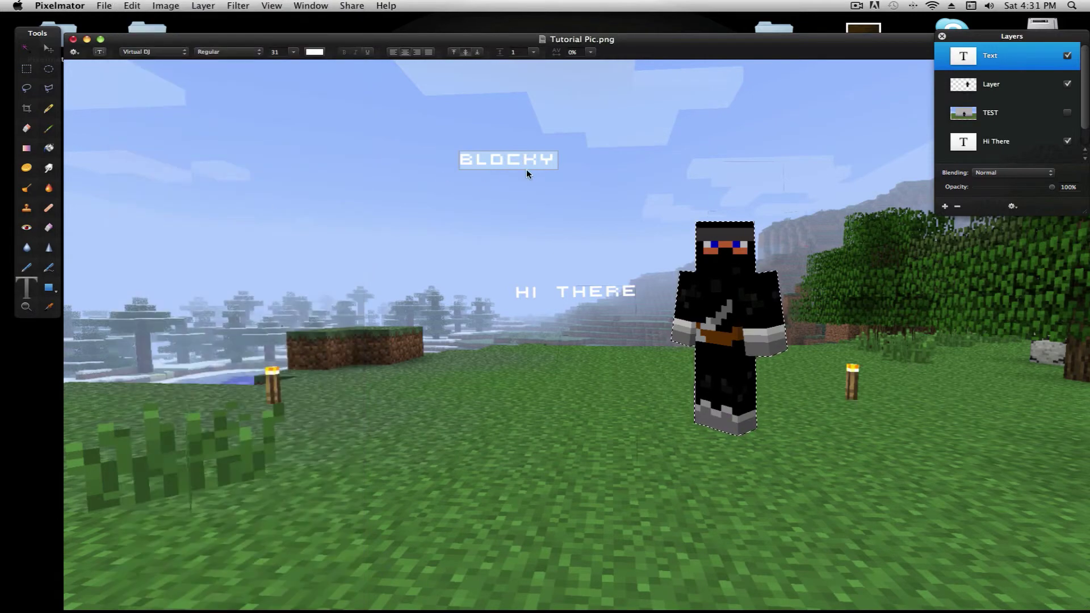
{"action": "left_click", "coordinate": [552, 164]}
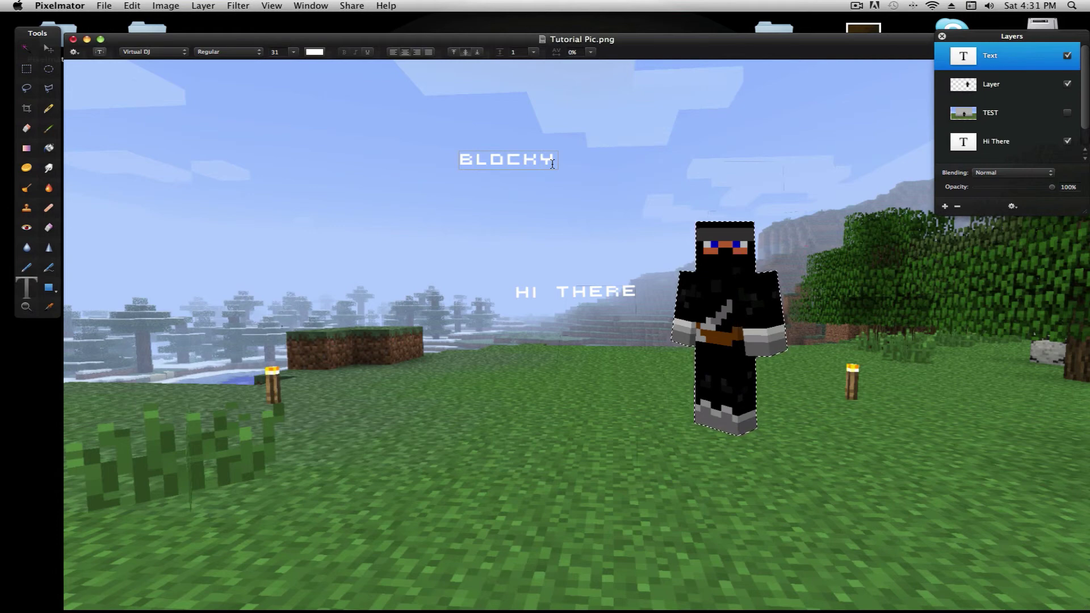
{"action": "left_click_drag", "start_coordinate": [552, 164], "coordinate": [463, 155]}
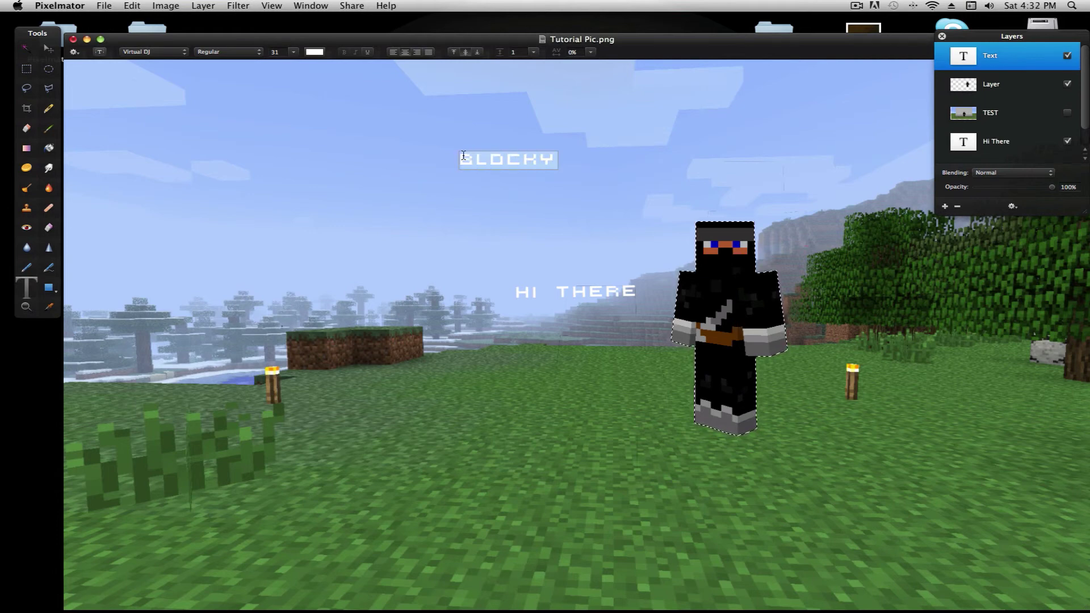
{"action": "left_click", "coordinate": [271, 6]}
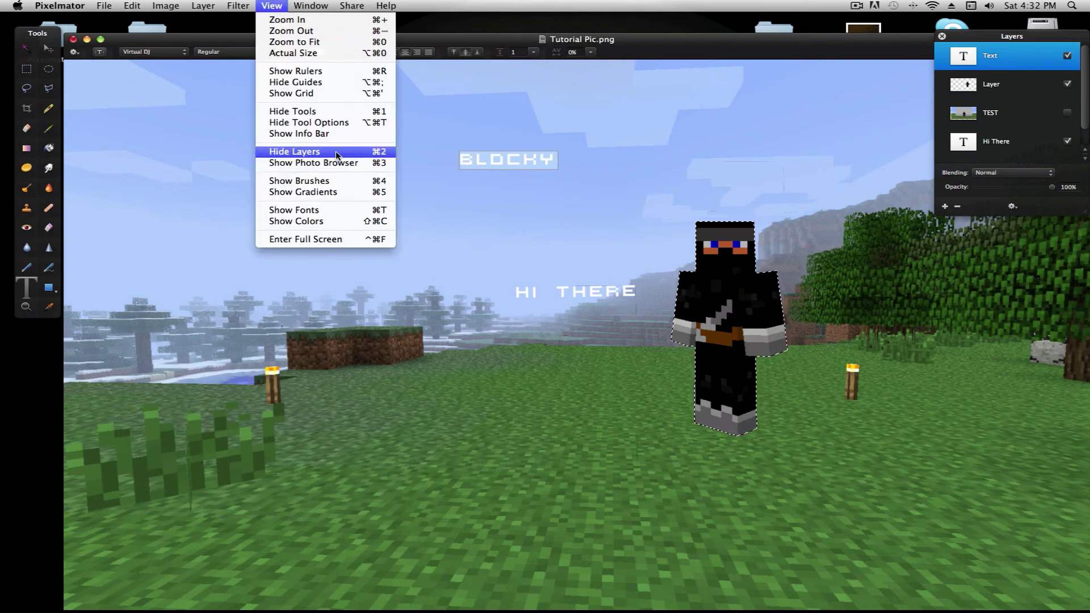
{"action": "left_click", "coordinate": [429, 41]}
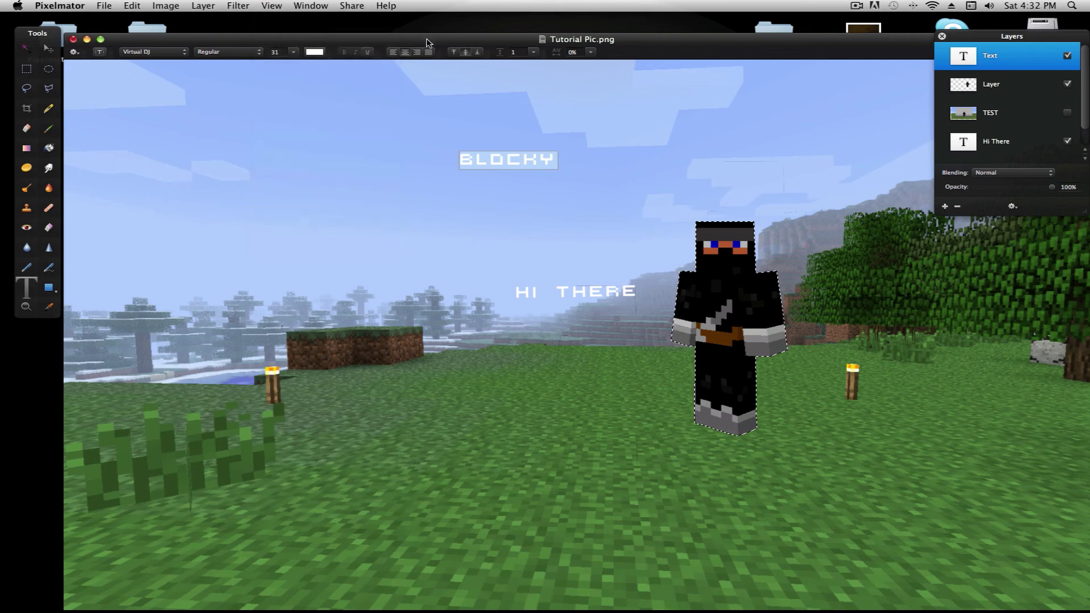